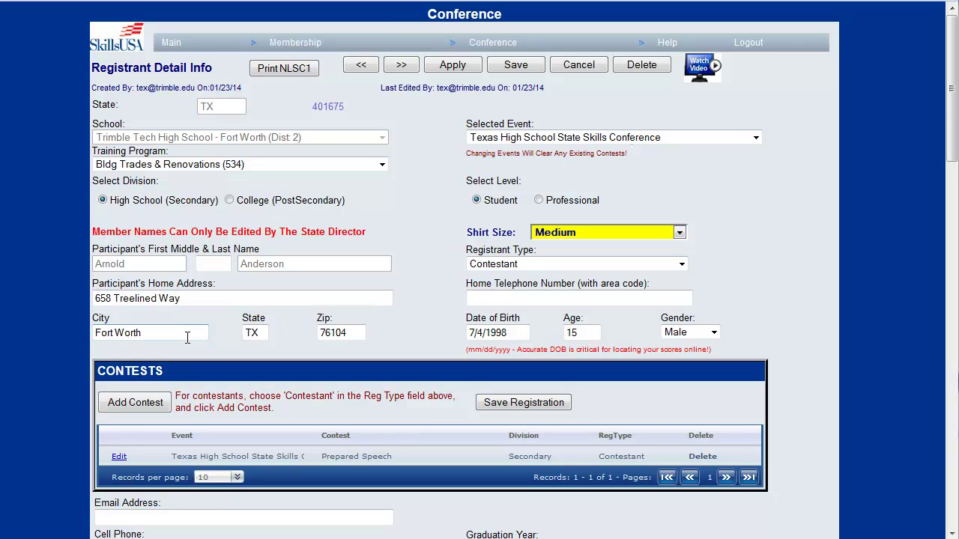
Set the shirt size to 1-XLarge and enter the registrant's home telephone number
left_click(590, 233)
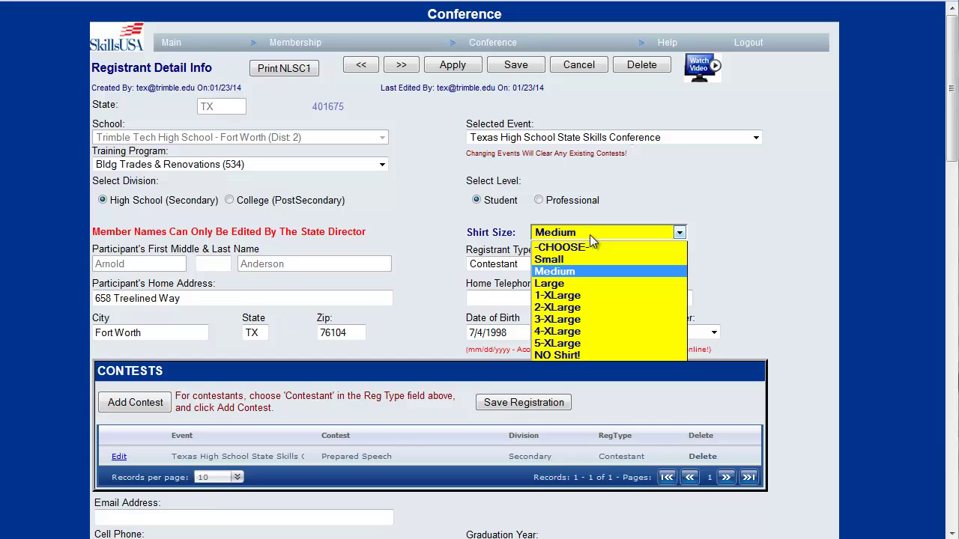
left_click(599, 296)
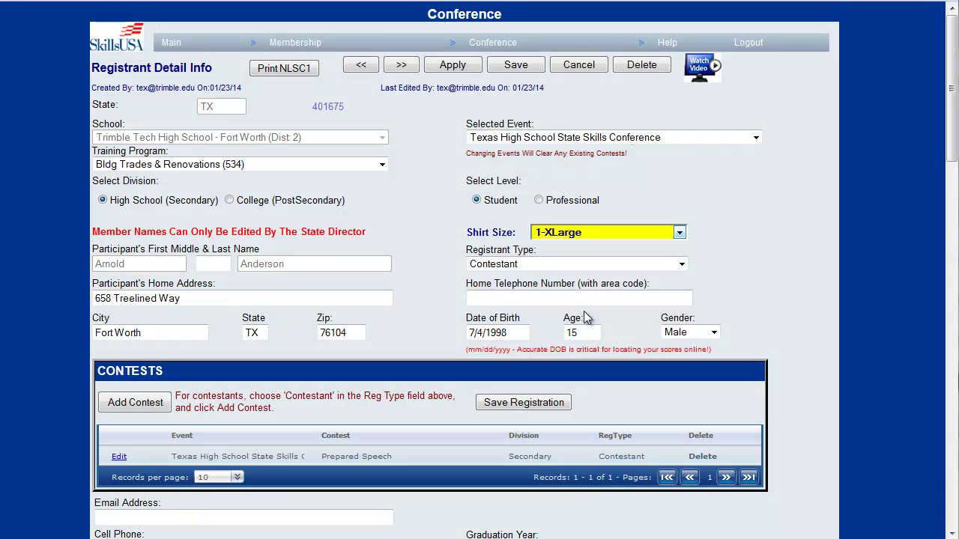
left_click(507, 298)
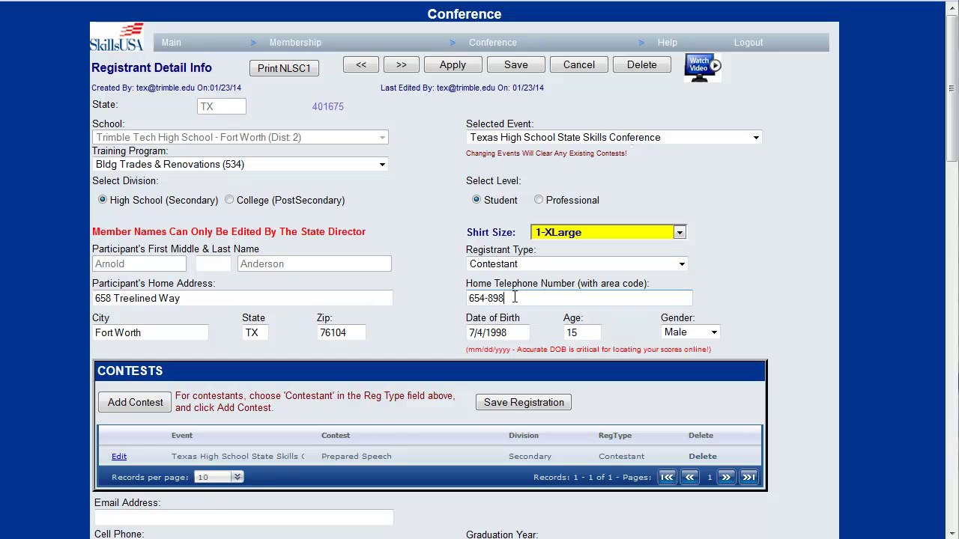
Keep the registrant type as Contestant
scroll(643, 248, "down", 3)
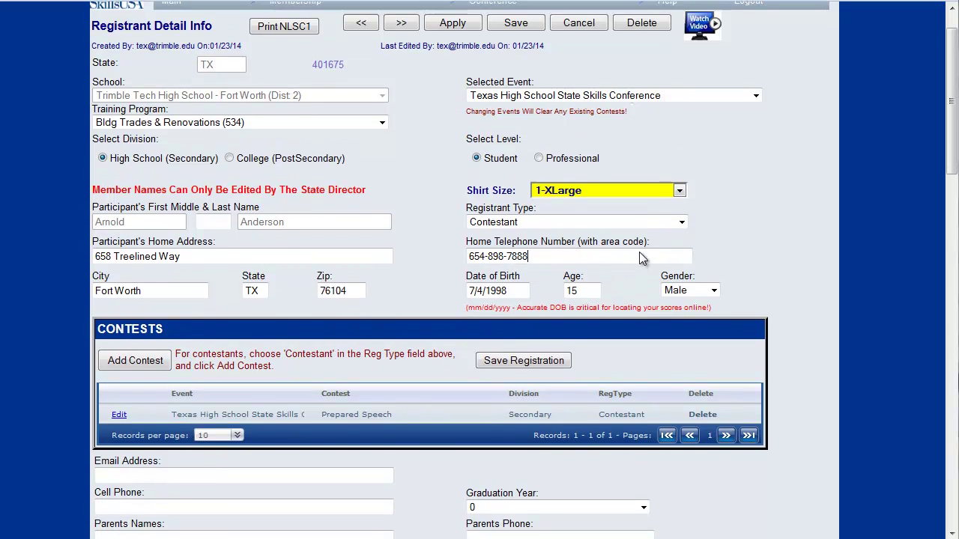
scroll(639, 253, "down", 3)
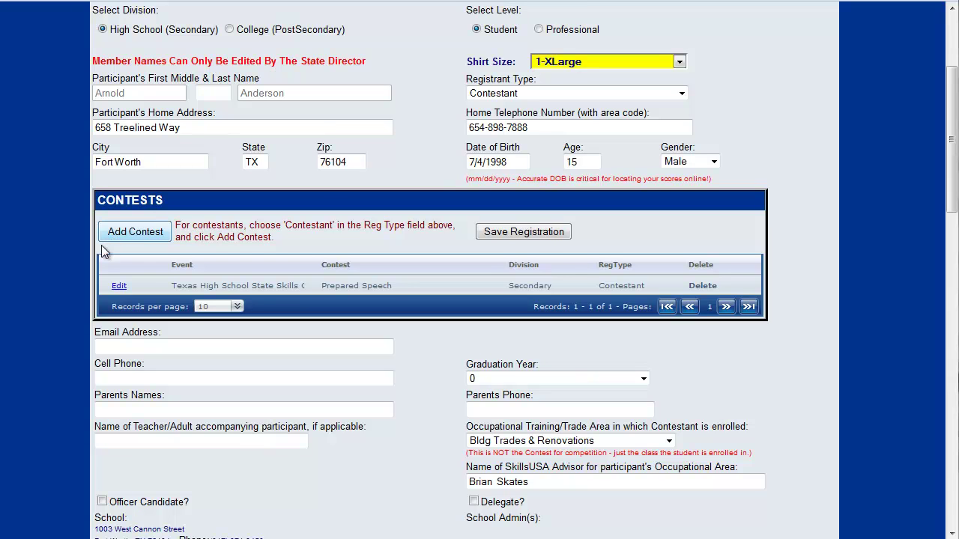
left_click(563, 98)
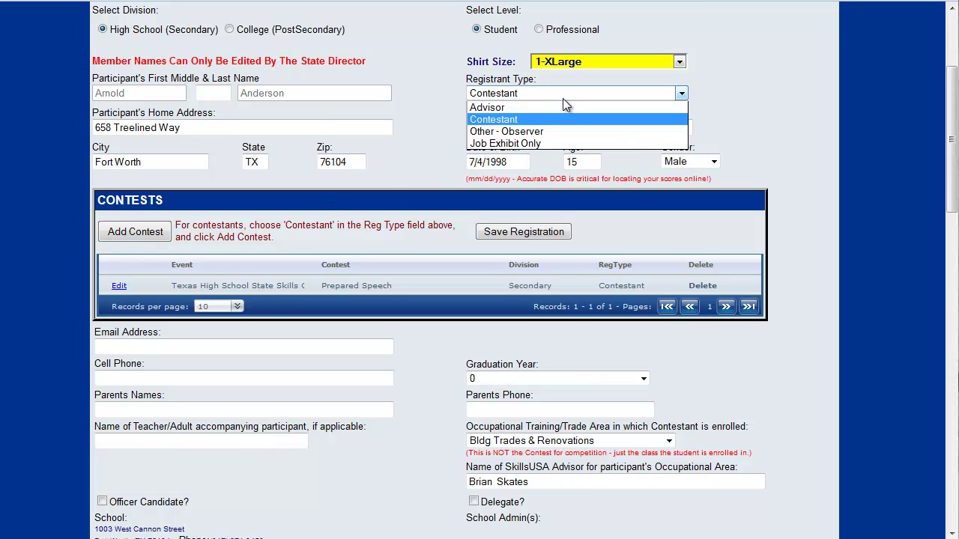
left_click(562, 98)
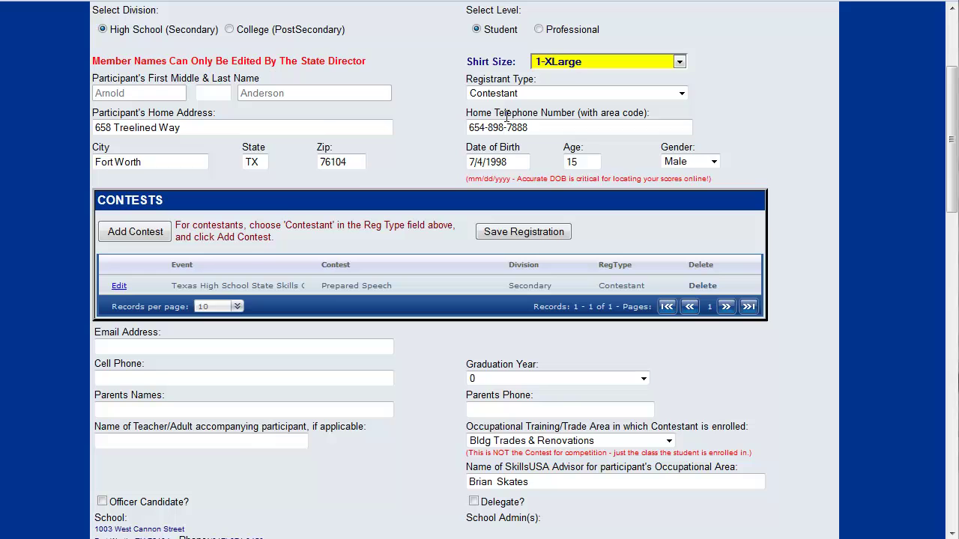
left_click(209, 346)
Enter 12:00pm as the group's arrival time under Fees/Options
scroll(211, 384, "down", 3)
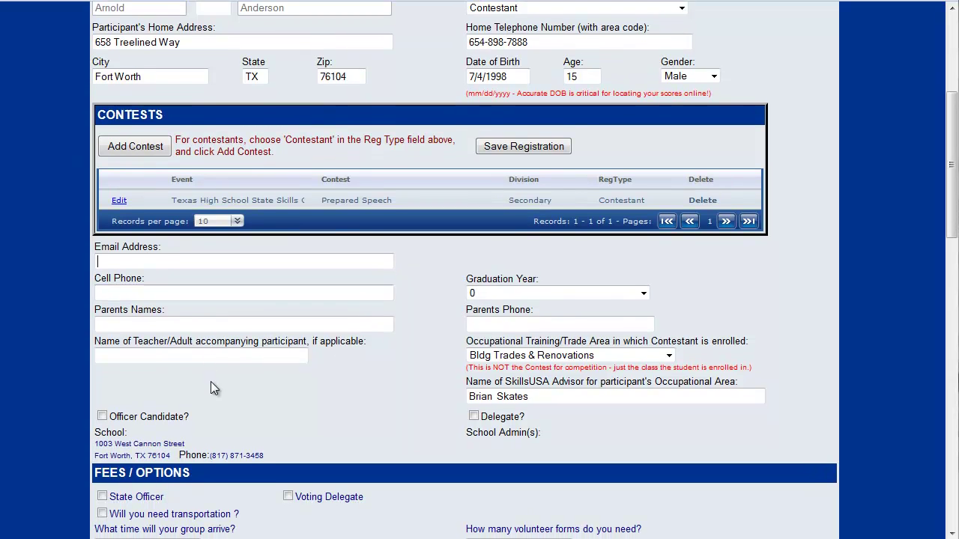
scroll(211, 381, "down", 3)
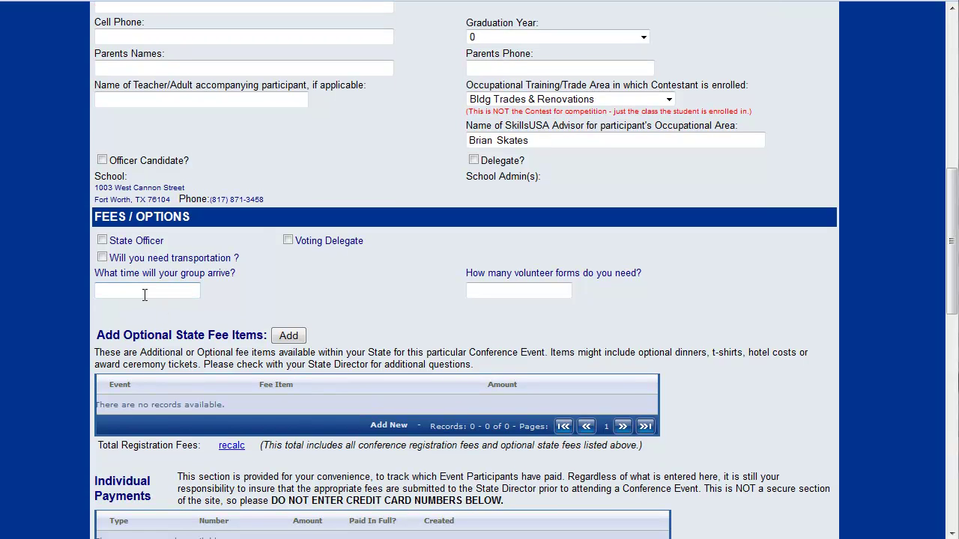
left_click(145, 295)
type("12:00pm")
scroll(405, 291, "down", 2)
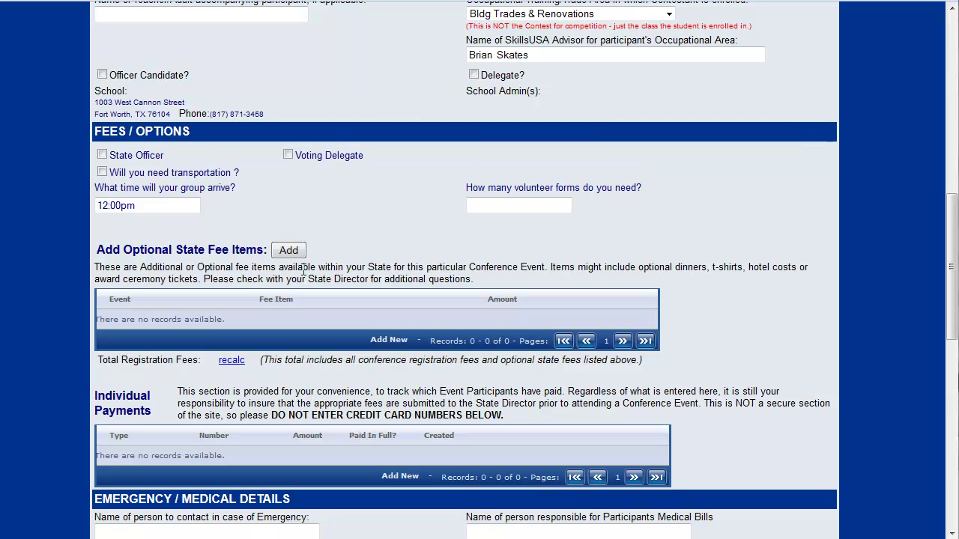
scroll(303, 270, "down", 4)
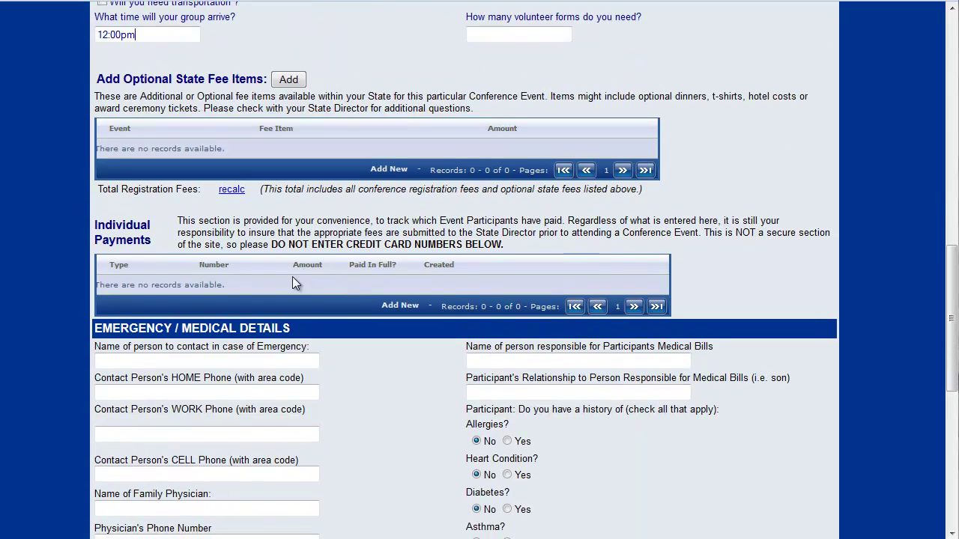
scroll(213, 332, "down", 2)
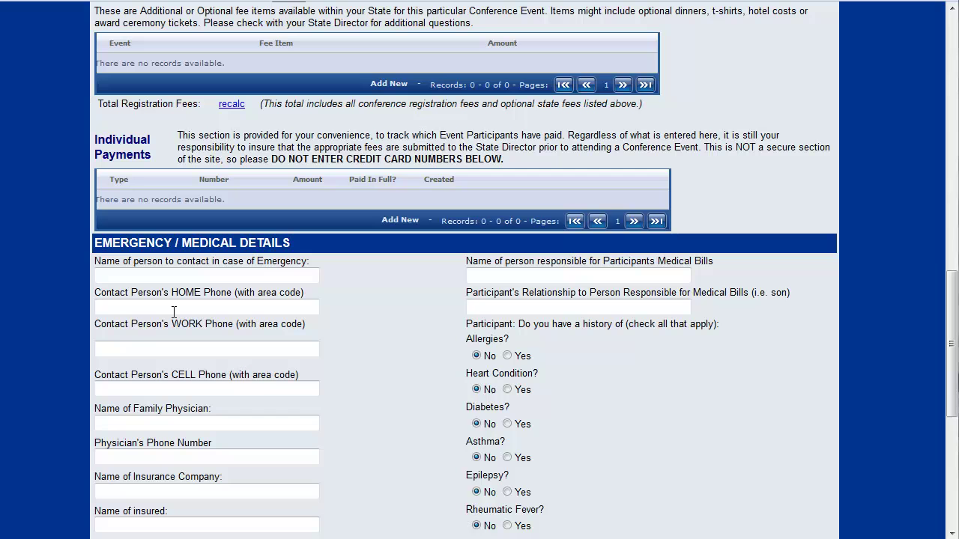
Mark Allergies as Yes, tick the Parent/Guardian Attest box, and save the registration
left_click(203, 423)
left_click(507, 356)
scroll(441, 386, "down", 5)
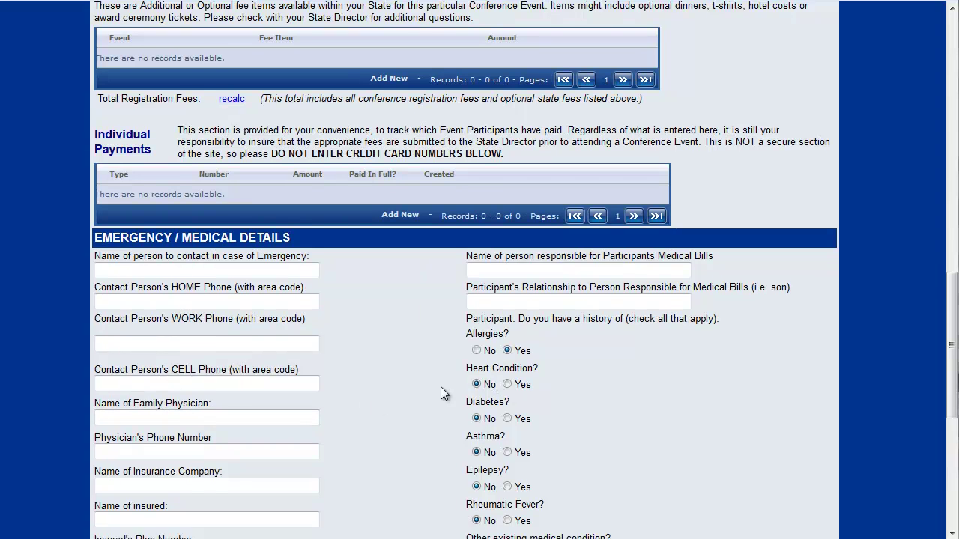
scroll(169, 324, "down", 2)
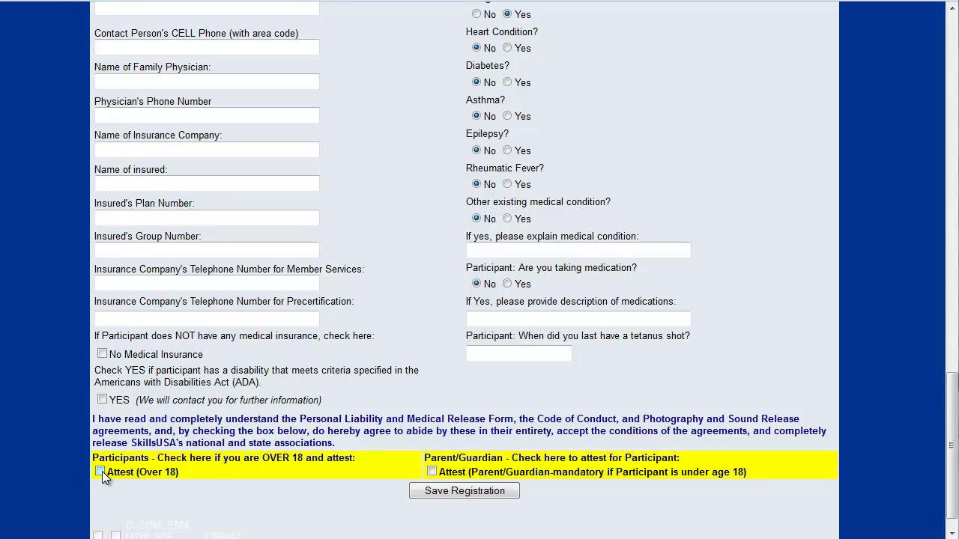
left_click(434, 472)
left_click(444, 489)
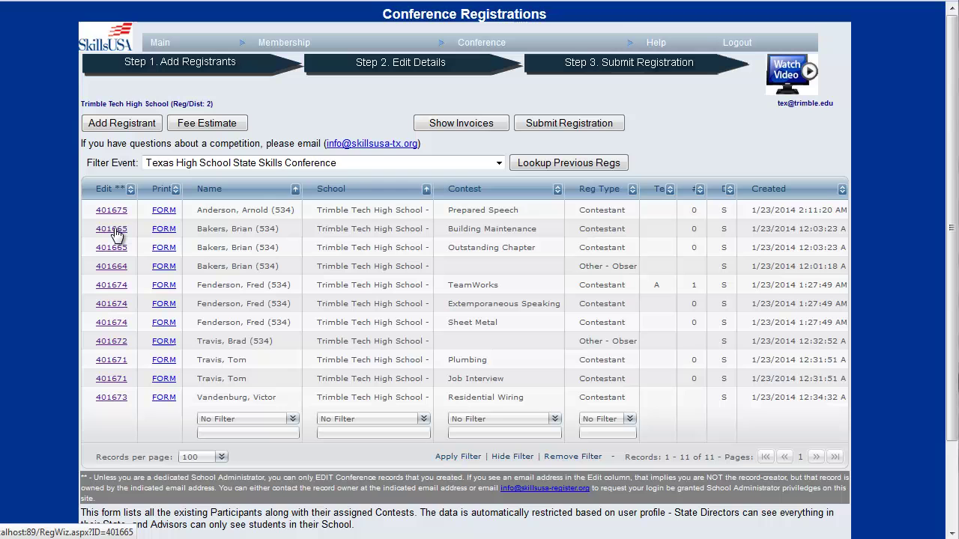
left_click(111, 230)
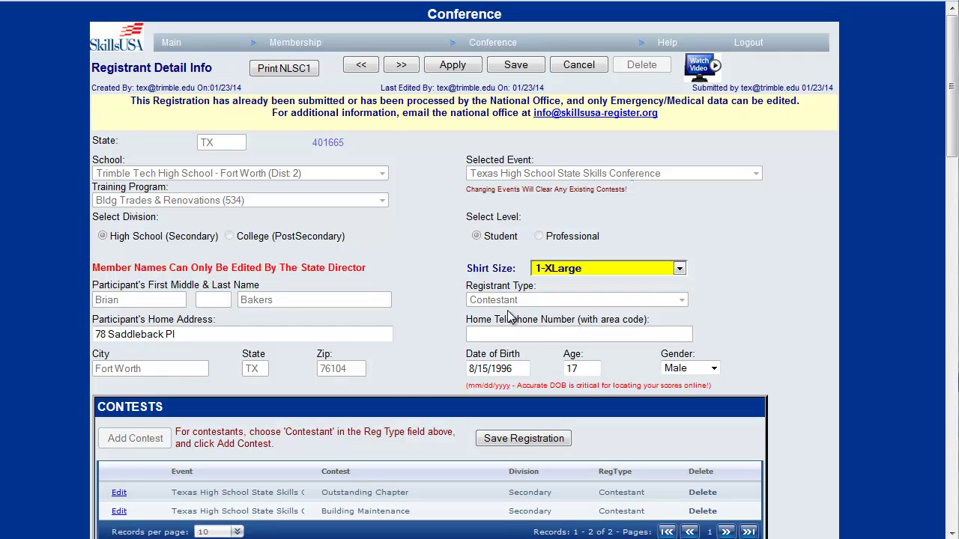
scroll(377, 395, "down", 2)
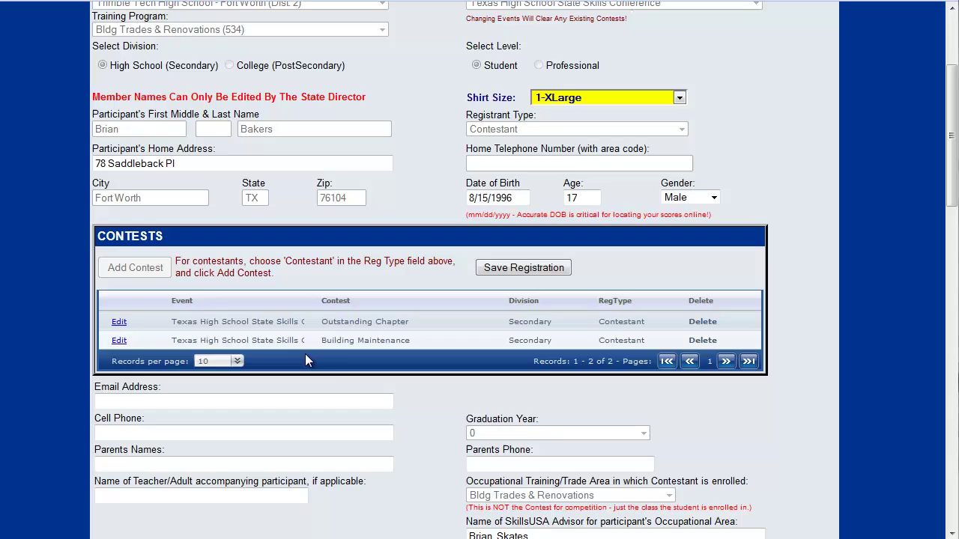
scroll(342, 364, "down", 5)
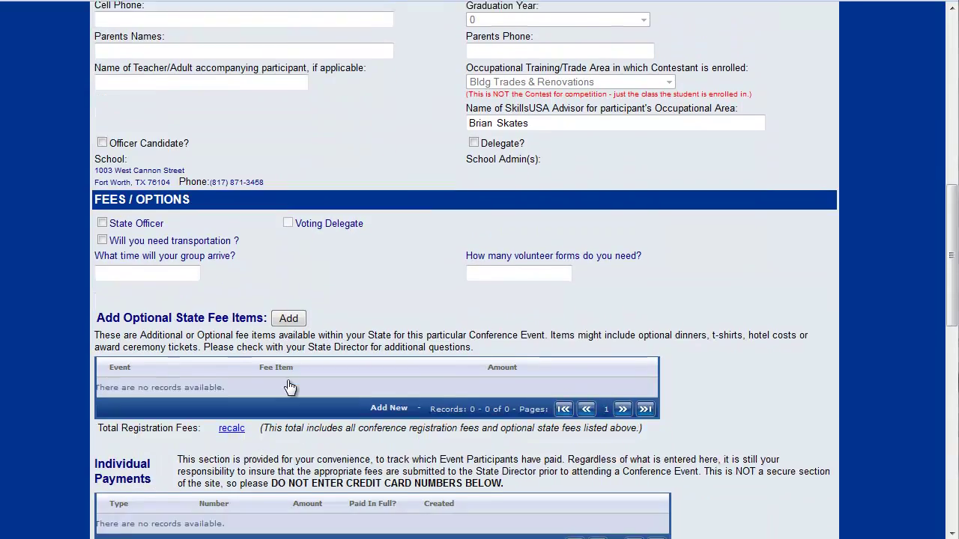
scroll(290, 386, "down", 4)
scroll(289, 382, "up", 9)
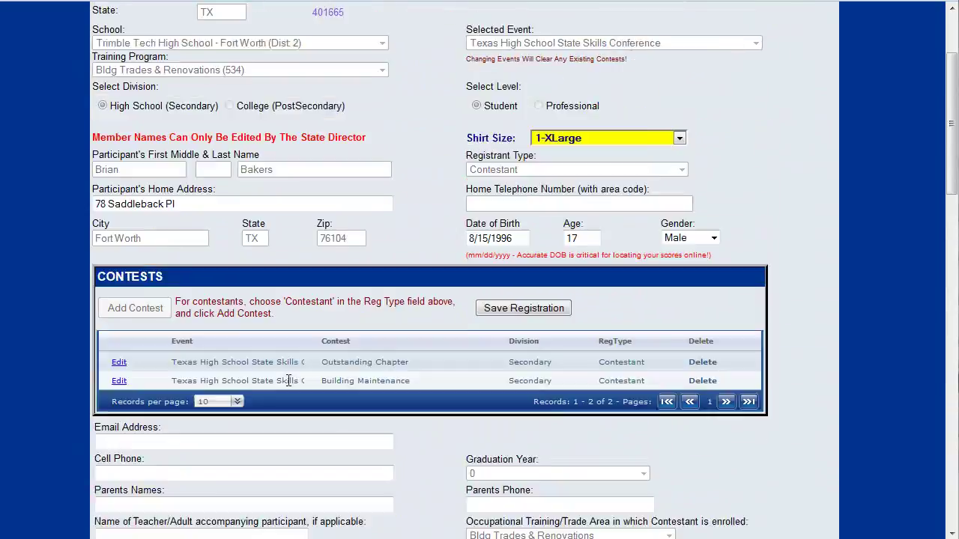
scroll(289, 380, "up", 3)
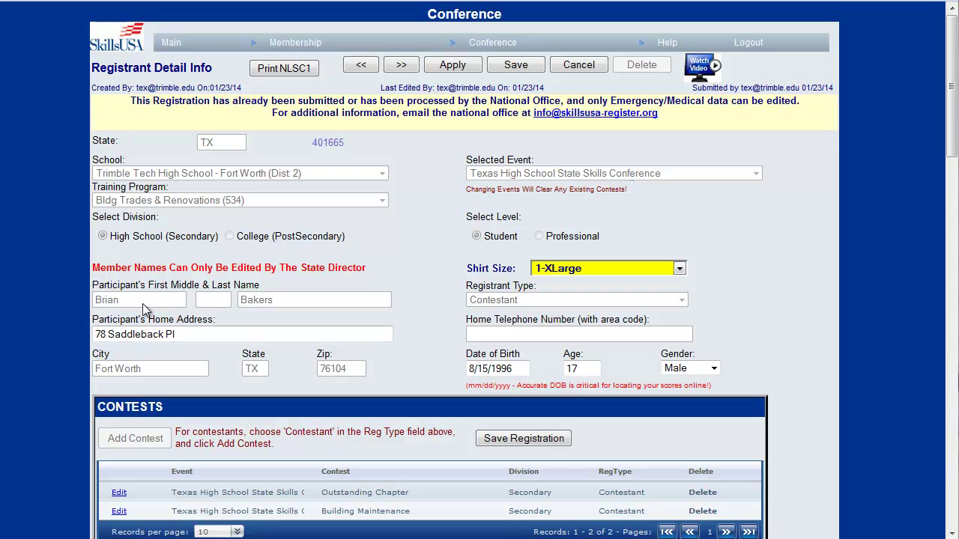
left_click(596, 66)
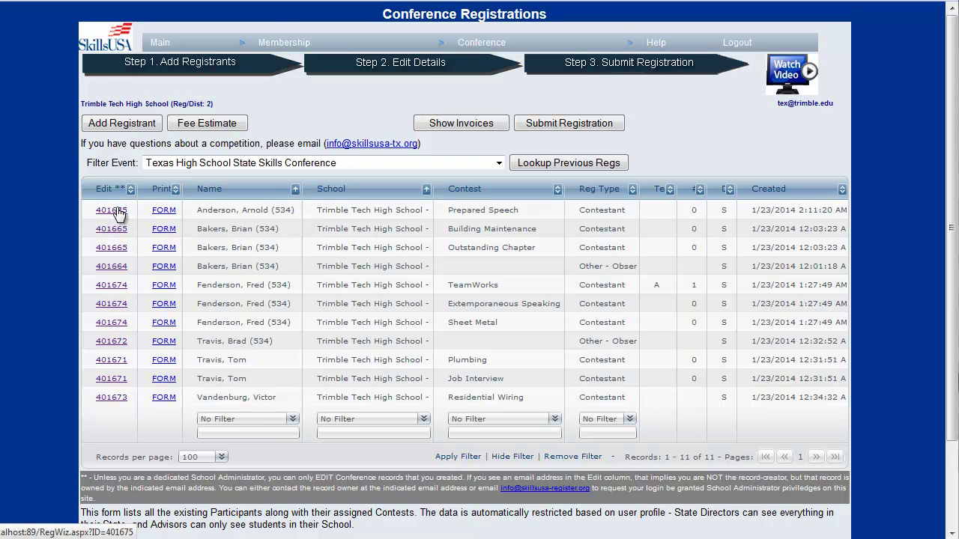
Reopen the Prepared Speech registrant's record and recalculate its total fees to $60.00
left_click(118, 213)
scroll(260, 263, "down", 4)
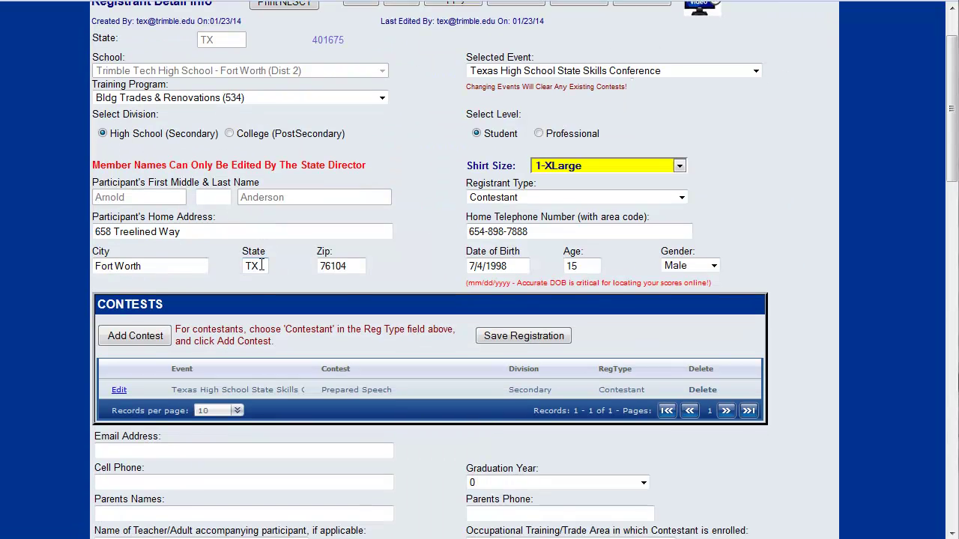
scroll(260, 261, "down", 1)
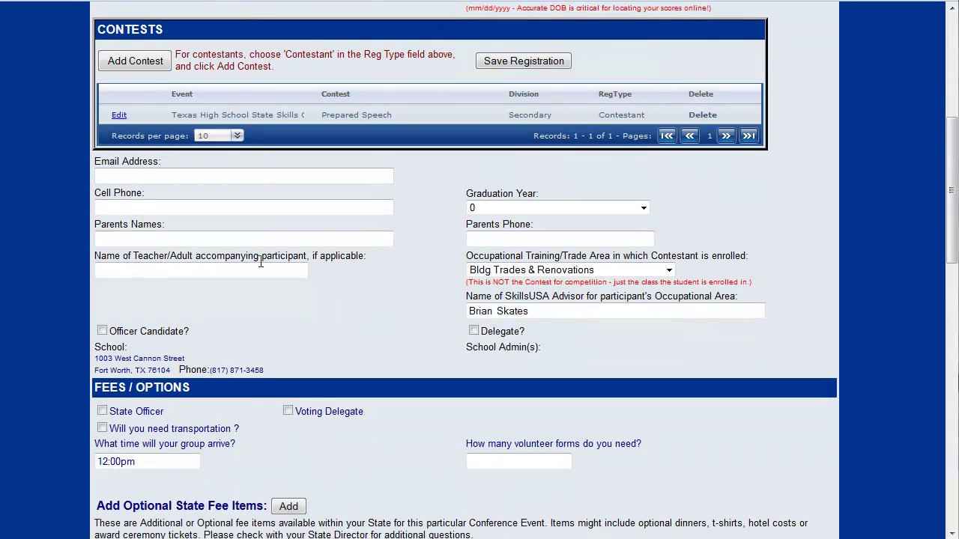
scroll(260, 263, "down", 4)
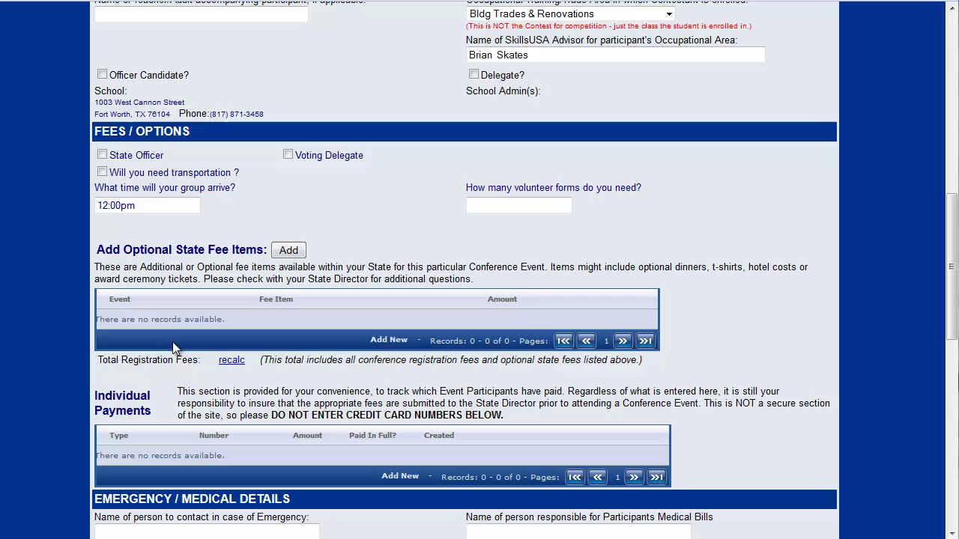
left_click(230, 366)
scroll(227, 356, "down", 3)
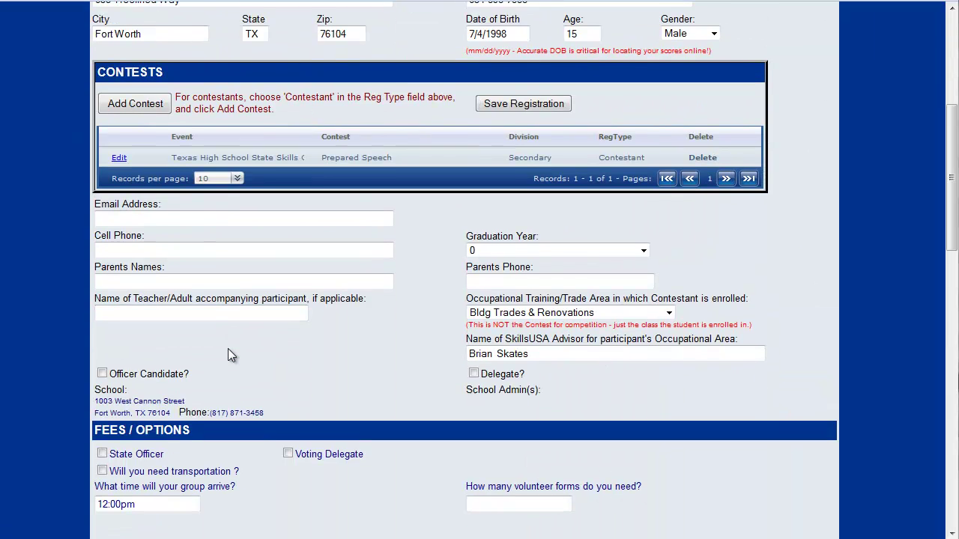
scroll(230, 346, "down", 4)
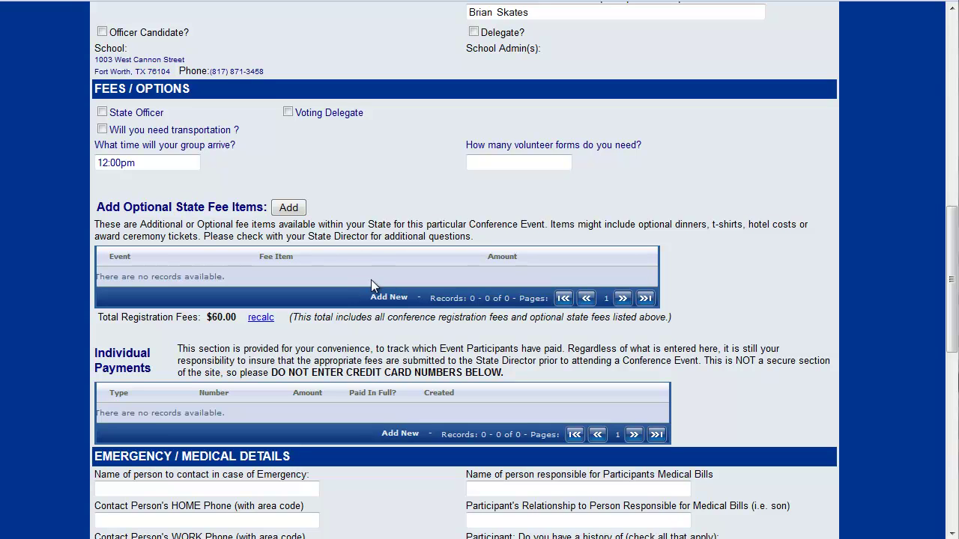
Add the TX Hotel - Quad fee item ($300.00)
left_click(289, 209)
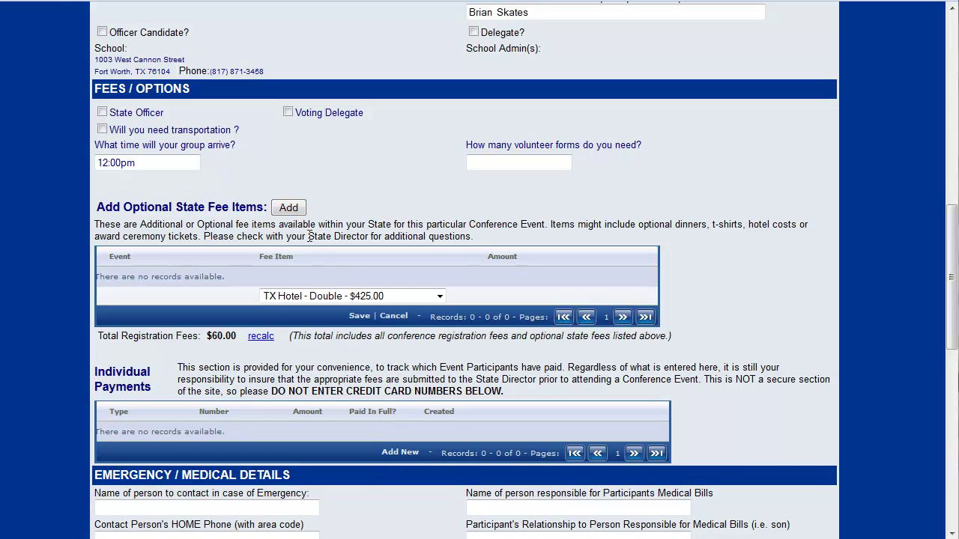
left_click(439, 297)
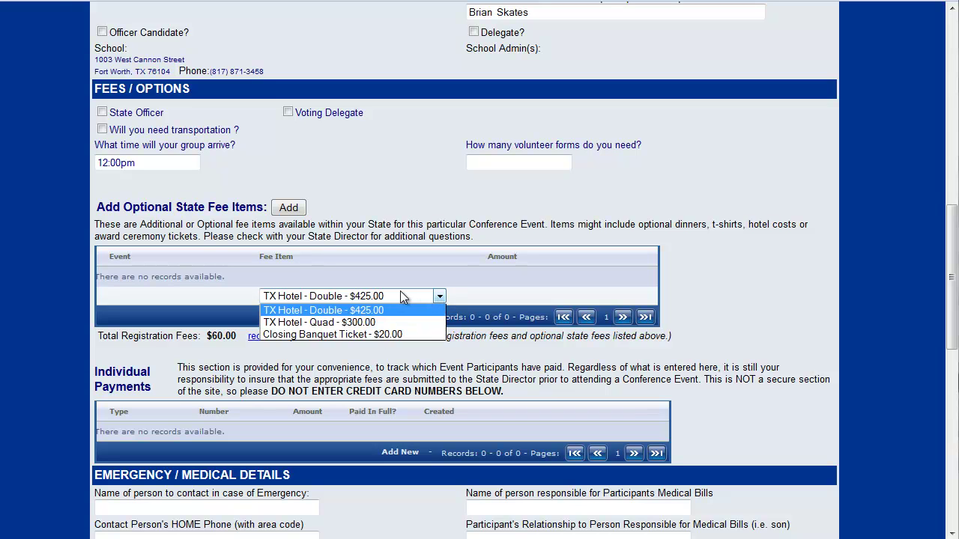
left_click(364, 323)
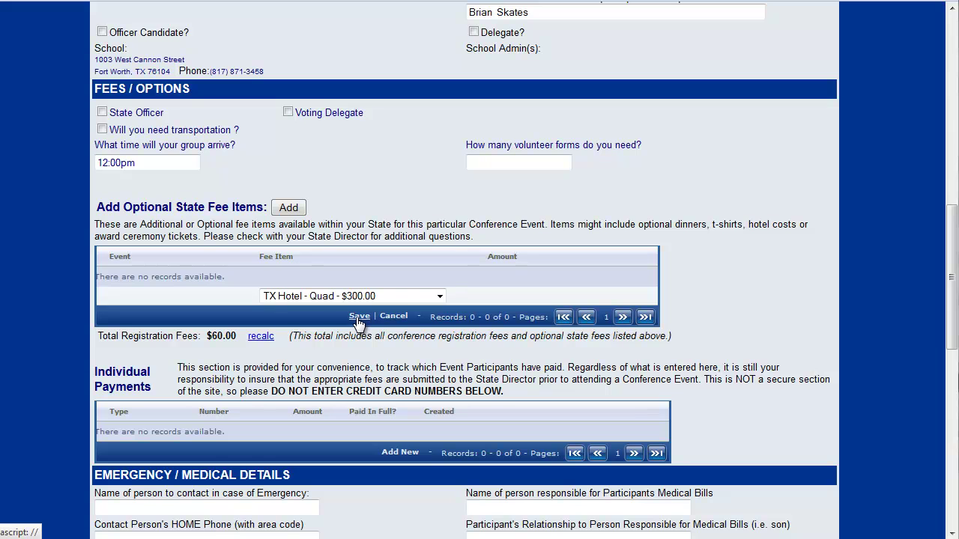
left_click(360, 318)
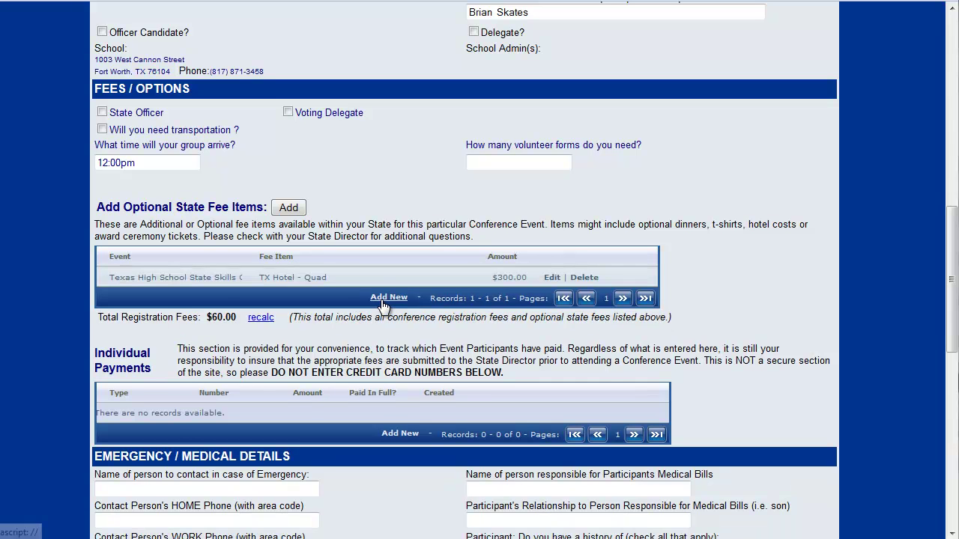
Add the Closing Banquet Ticket fee item ($20.00) and recalculate the total to $380.00
left_click(387, 298)
left_click(389, 297)
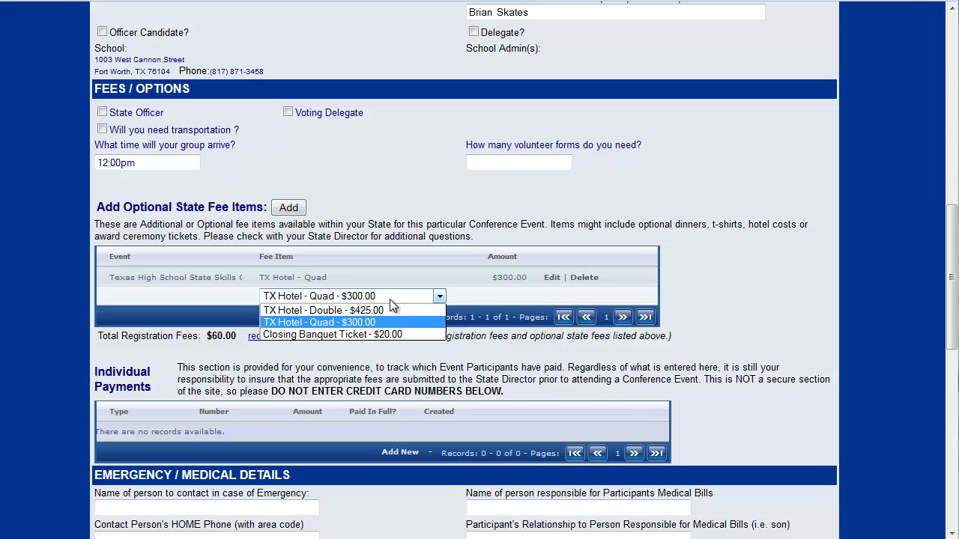
left_click(340, 334)
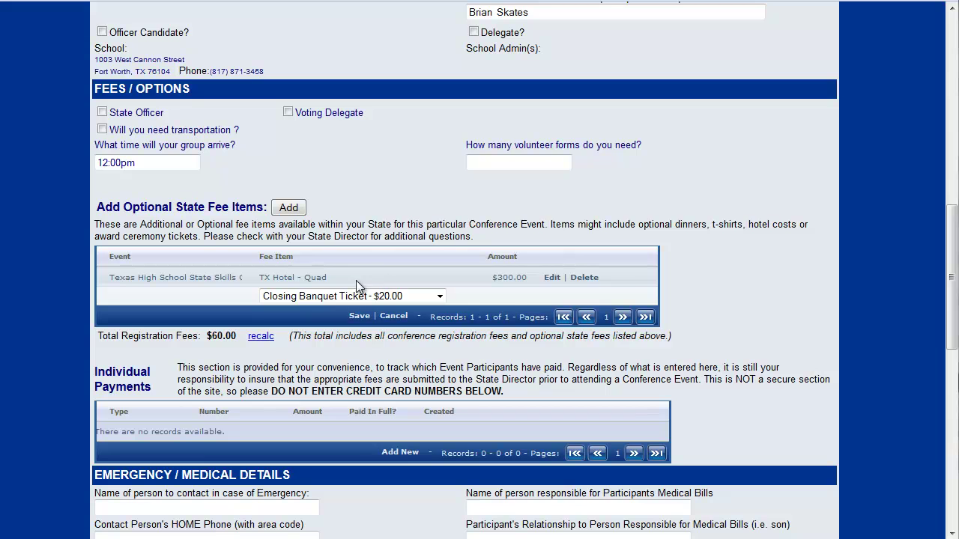
left_click(359, 318)
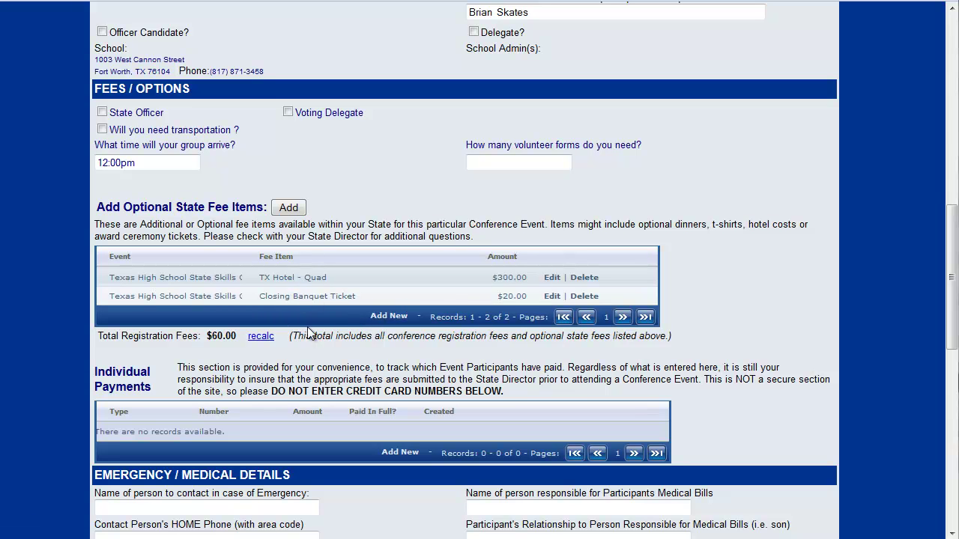
left_click(266, 338)
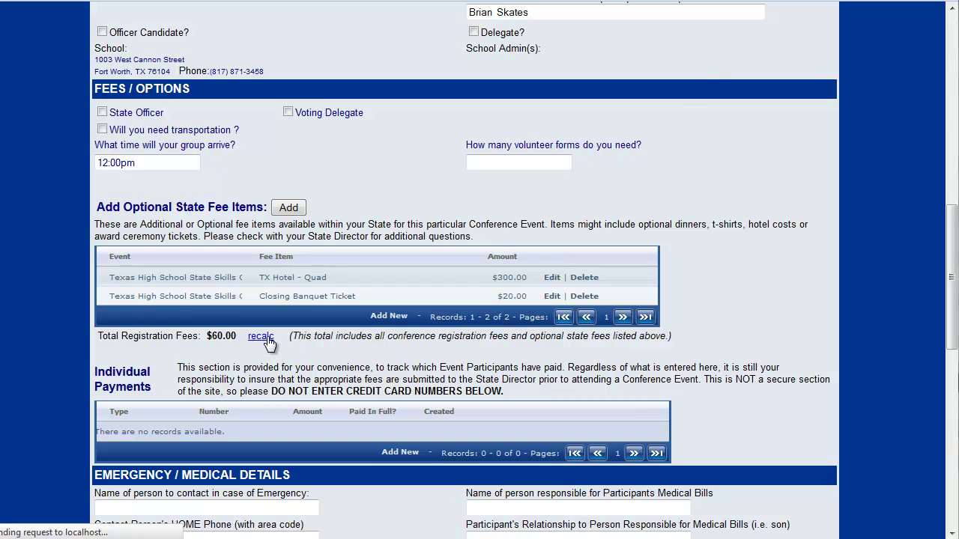
scroll(268, 342, "down", 1)
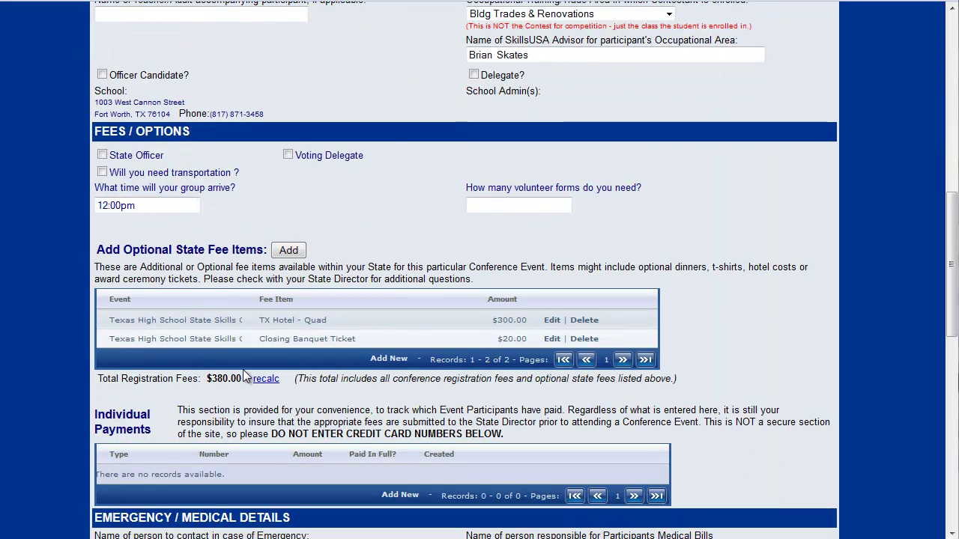
scroll(224, 377, "down", 1)
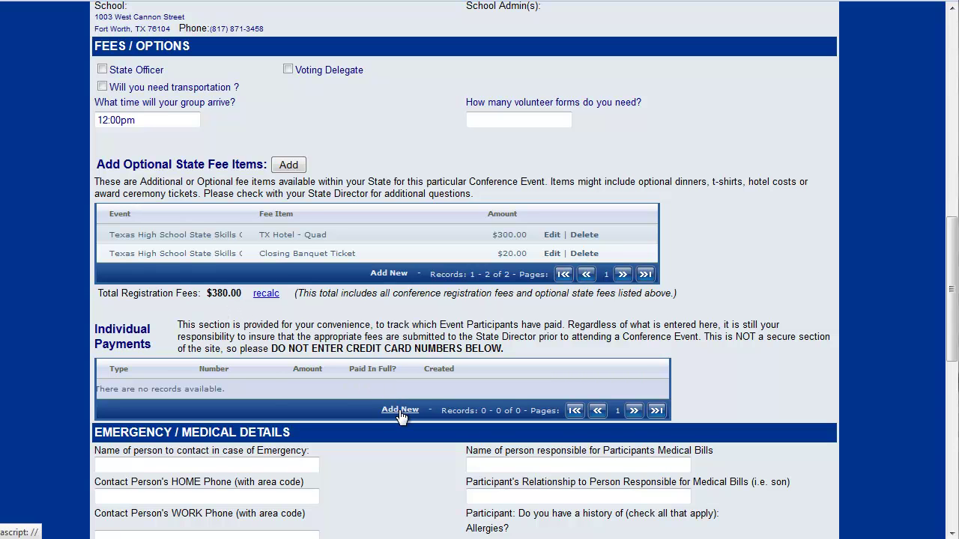
Add a CHECK payment of 380 with its check number, marked Paid In Full
left_click(400, 410)
left_click(161, 410)
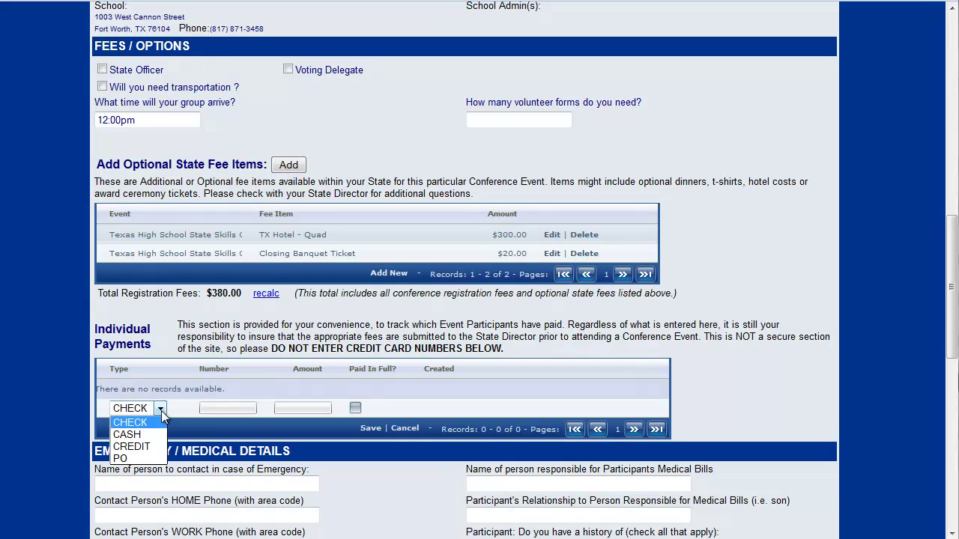
left_click(146, 425)
left_click(229, 409)
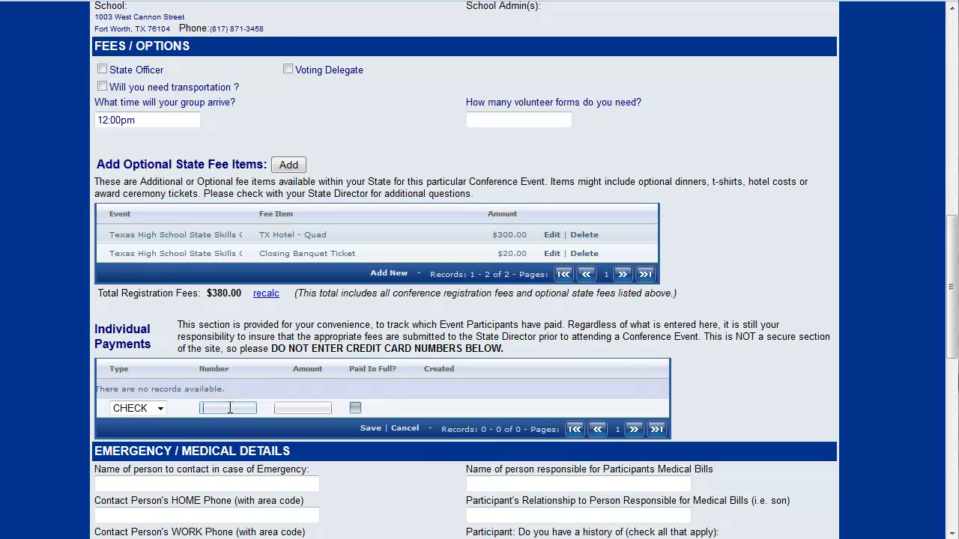
type("54085")
left_click(317, 411)
type("380")
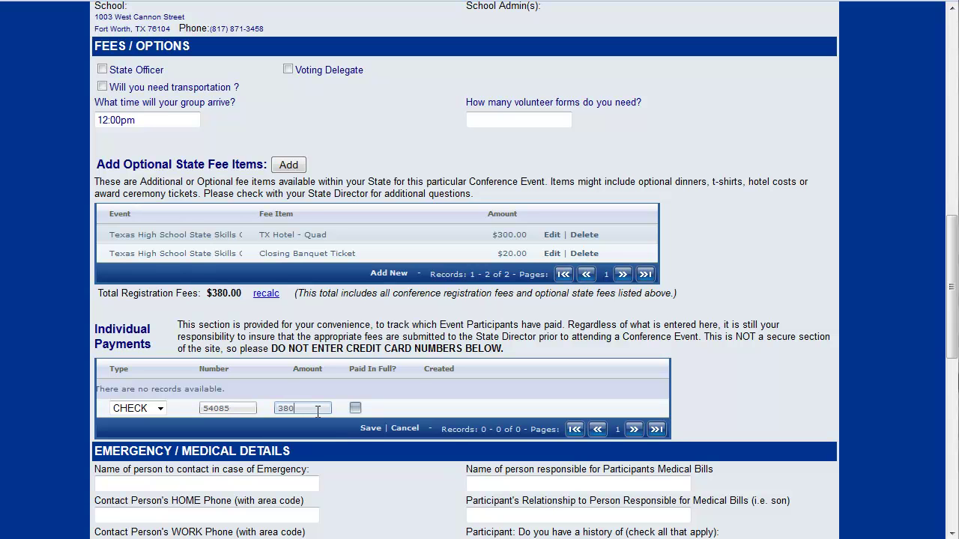
left_click(354, 407)
left_click(370, 428)
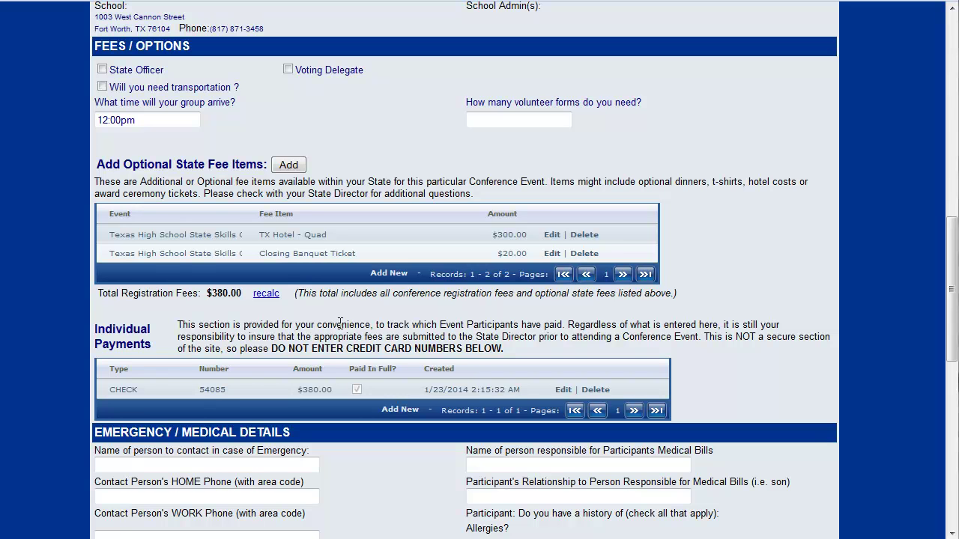
scroll(339, 322, "up", 10)
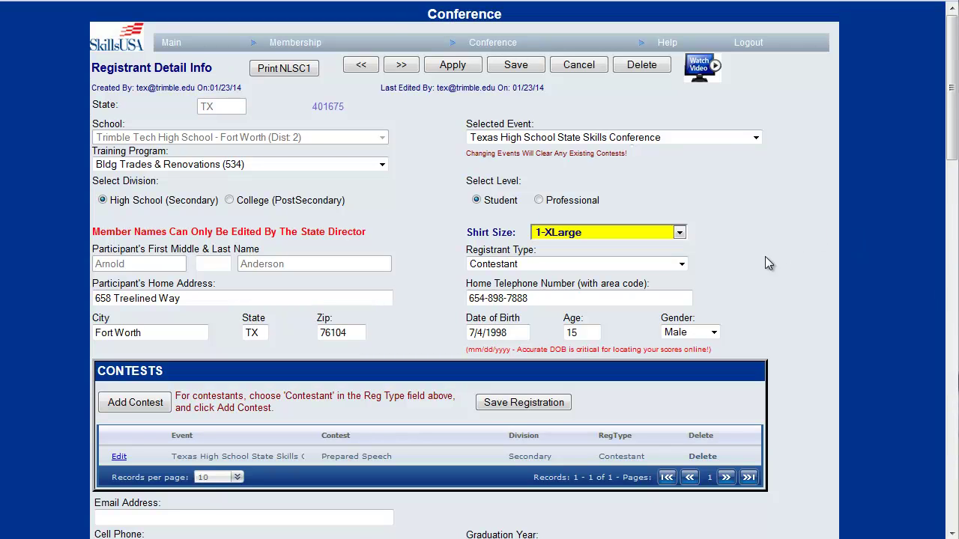
Save the registrant details, then open the next registration record and save it to return to the list
left_click(515, 66)
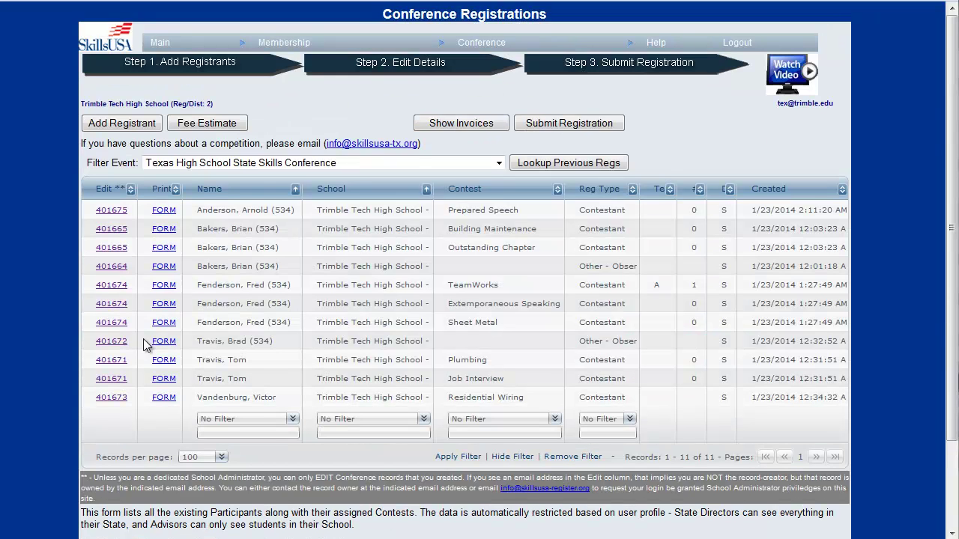
left_click(112, 342)
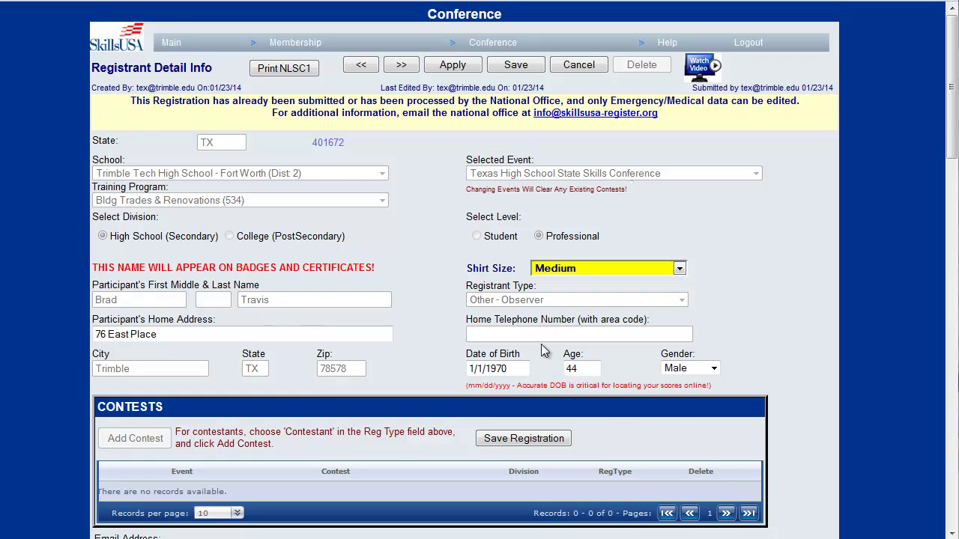
scroll(160, 428, "down", 2)
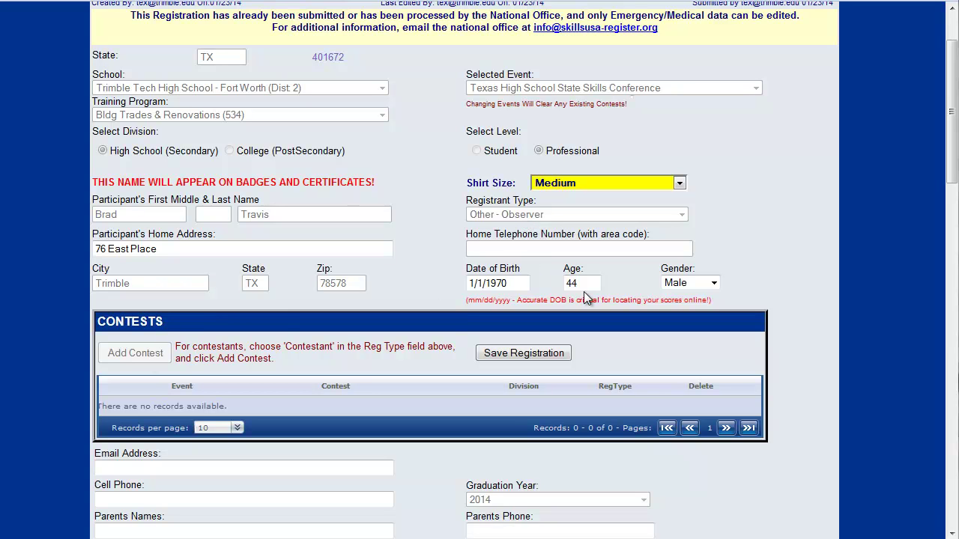
scroll(739, 302, "up", 2)
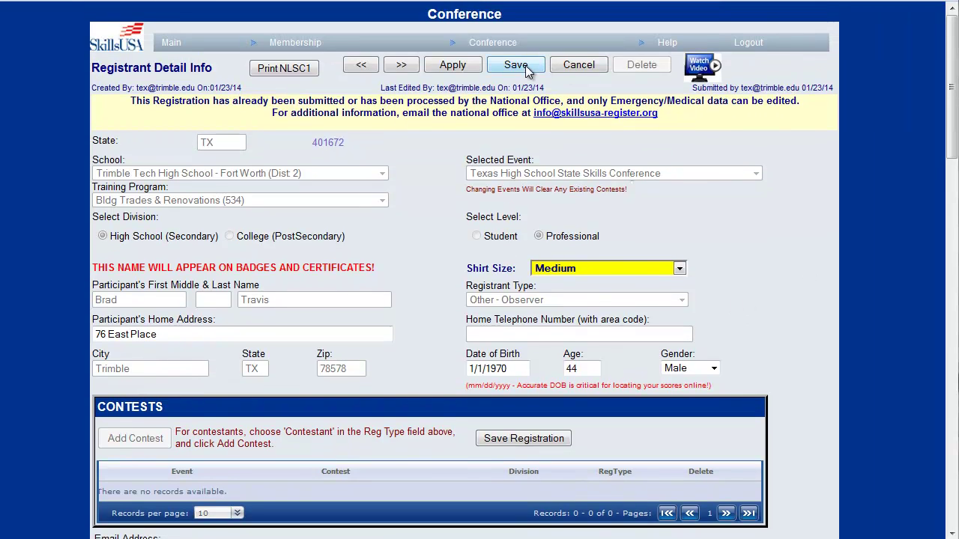
scroll(523, 157, "down", 8)
scroll(523, 158, "down", 10)
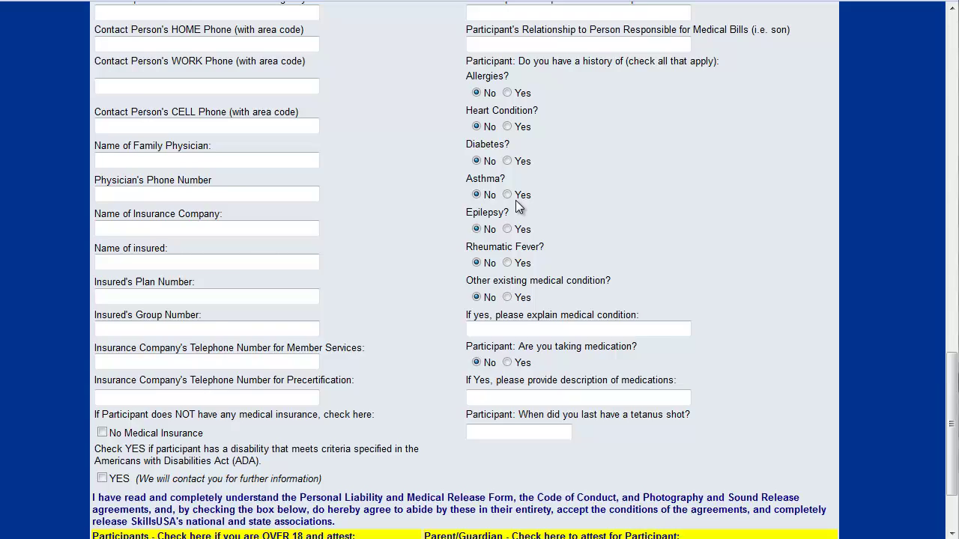
left_click(488, 467)
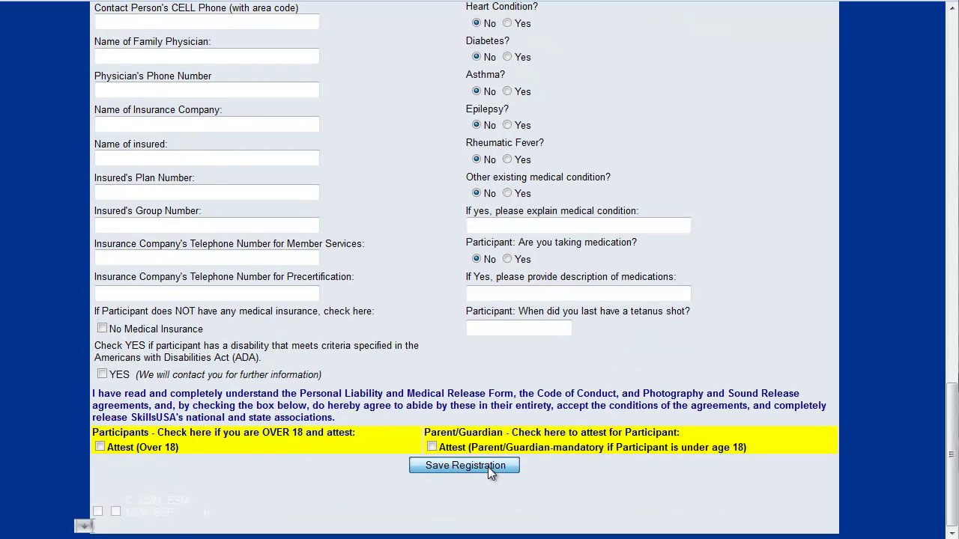